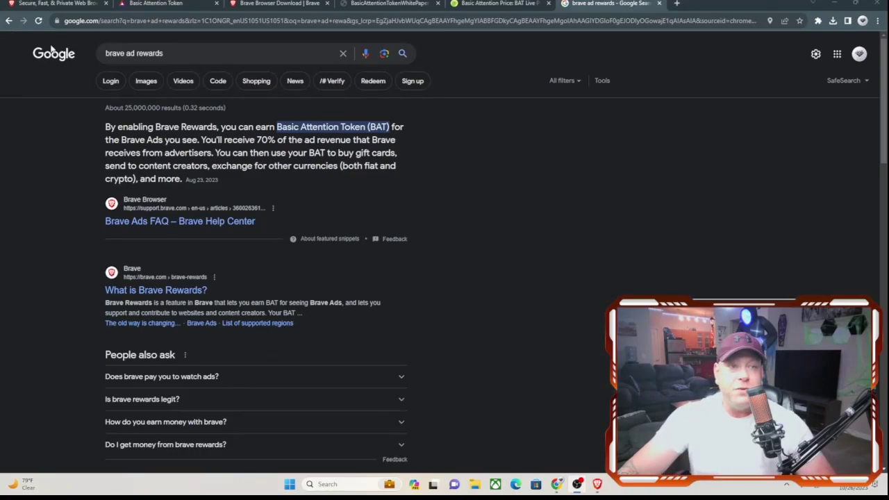
# Switch to the brave.com tab showing the 'The best privacy online' homepage
pyautogui.click(55, 3)
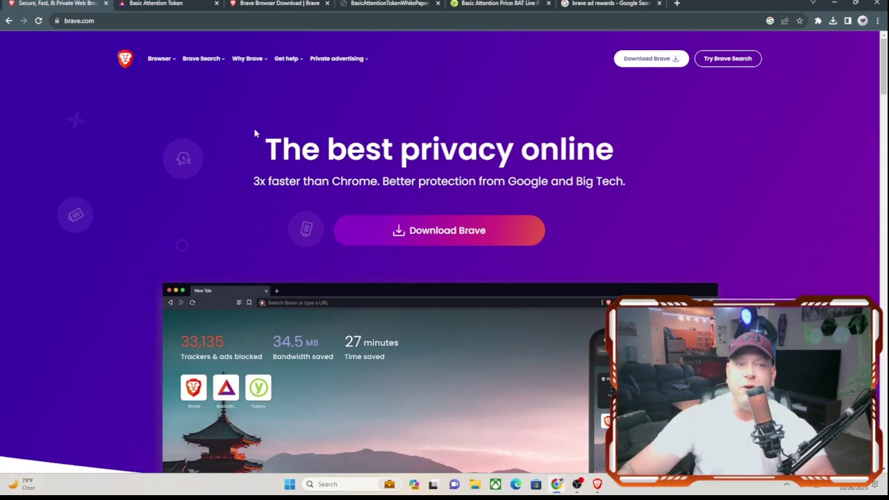
pyautogui.scroll(-2, 224, 164)
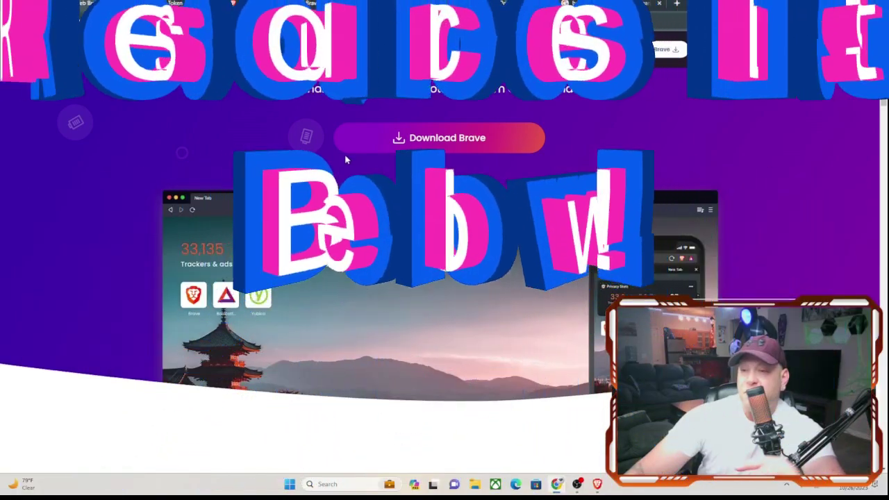
pyautogui.scroll(-2, 337, 279)
pyautogui.scroll(-2, 337, 279)
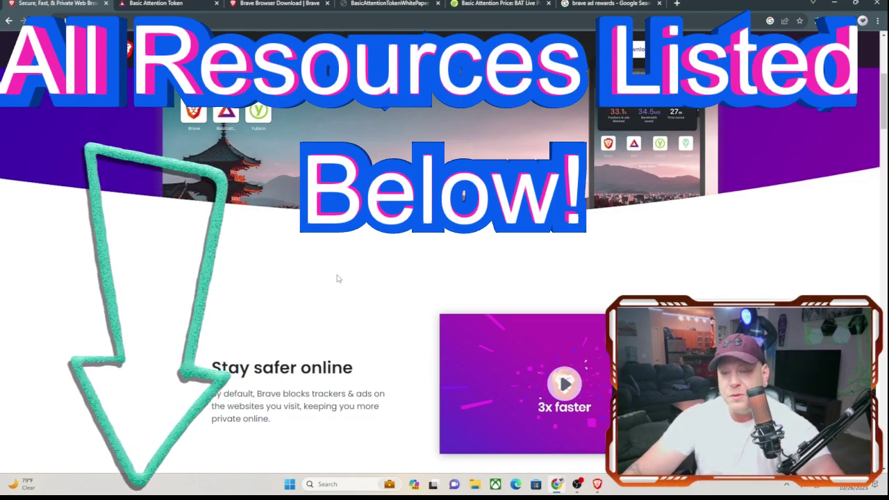
pyautogui.scroll(-1, 337, 277)
pyautogui.scroll(-2, 338, 279)
pyautogui.scroll(-10, 338, 279)
pyautogui.scroll(5, 338, 278)
pyautogui.scroll(5, 342, 275)
pyautogui.scroll(2, 341, 276)
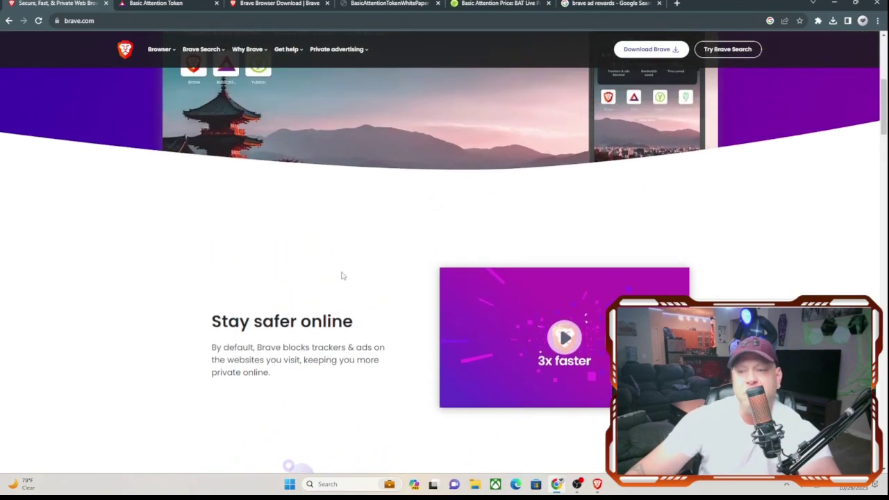
pyautogui.scroll(-1, 341, 276)
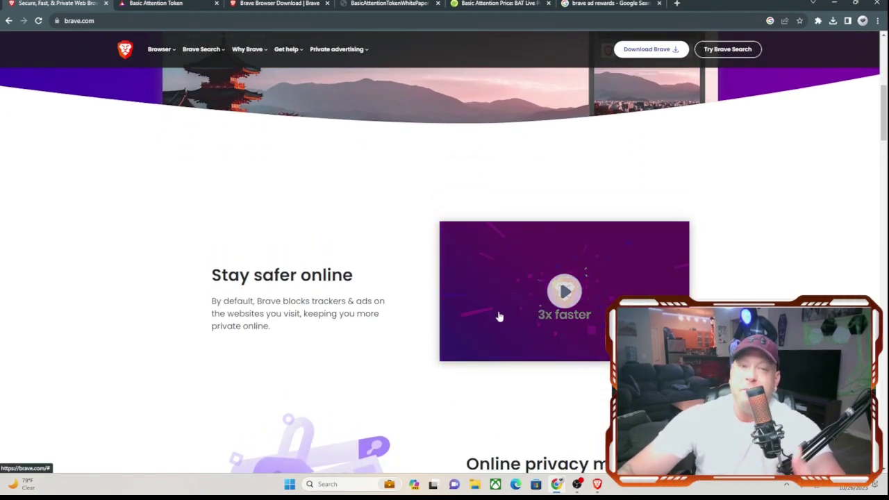
pyautogui.scroll(-1, 404, 355)
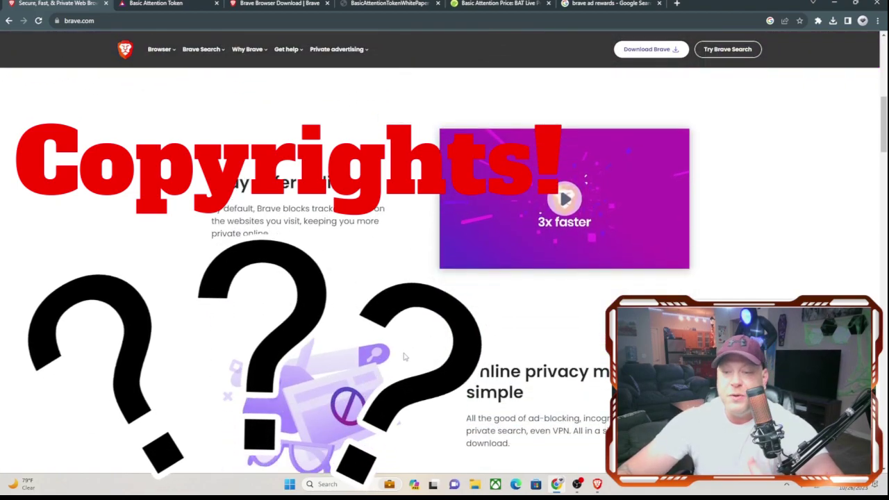
pyautogui.scroll(-1, 404, 356)
pyautogui.scroll(-1, 408, 358)
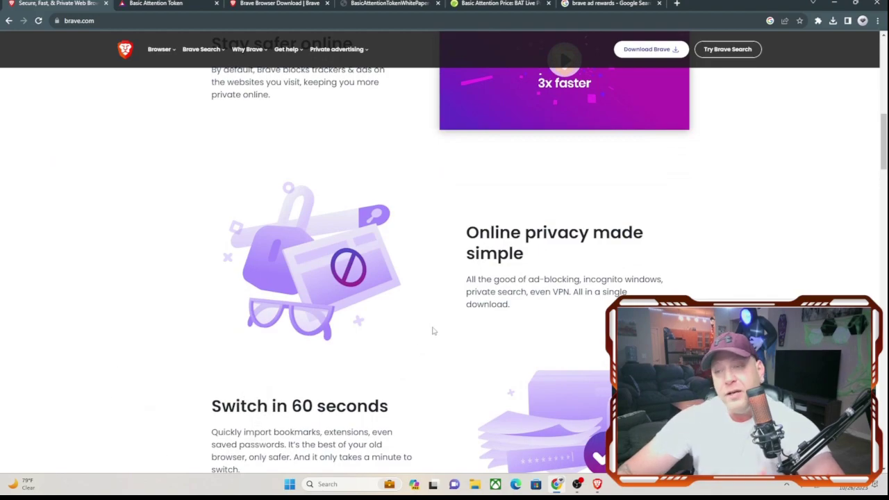
pyautogui.scroll(1, 432, 331)
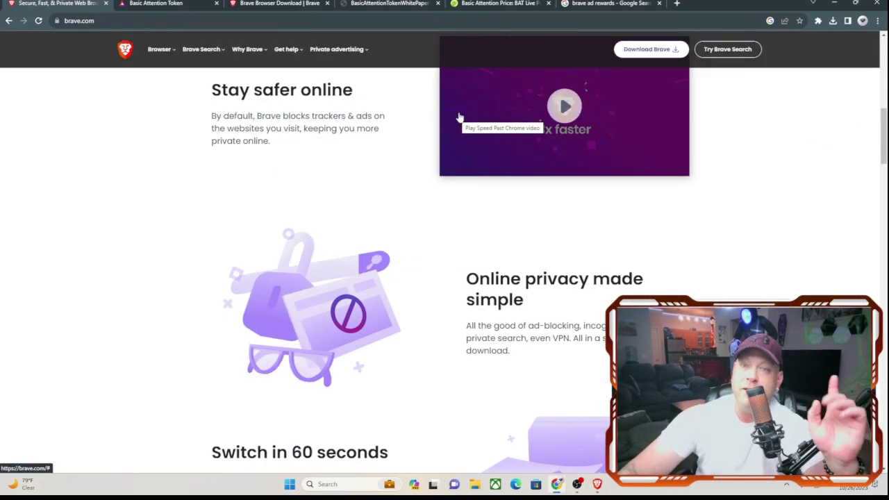
pyautogui.scroll(-3, 442, 195)
pyautogui.scroll(-3, 441, 195)
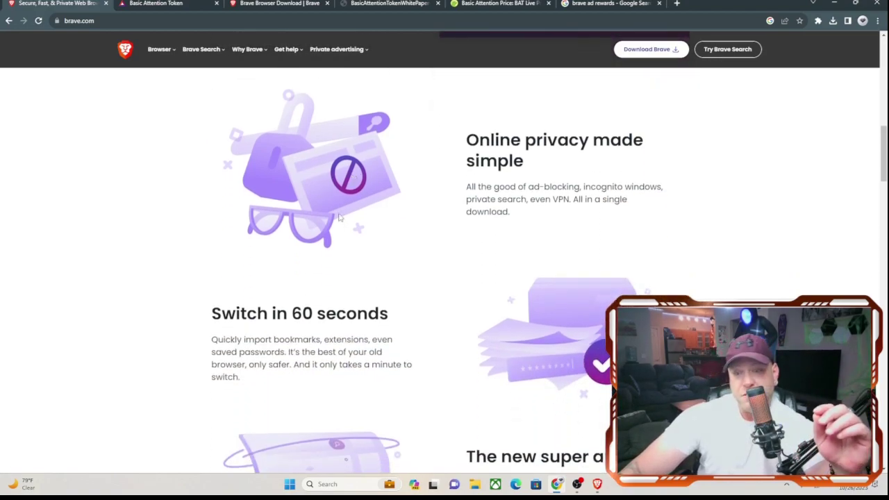
pyautogui.scroll(-4, 298, 330)
pyautogui.scroll(-4, 299, 329)
pyautogui.scroll(-3, 278, 298)
pyautogui.scroll(-2, 243, 245)
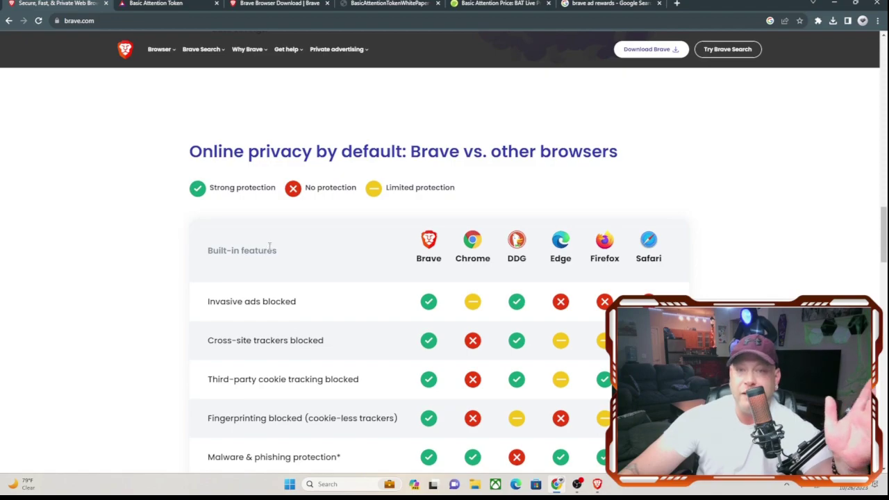
pyautogui.scroll(-3, 270, 241)
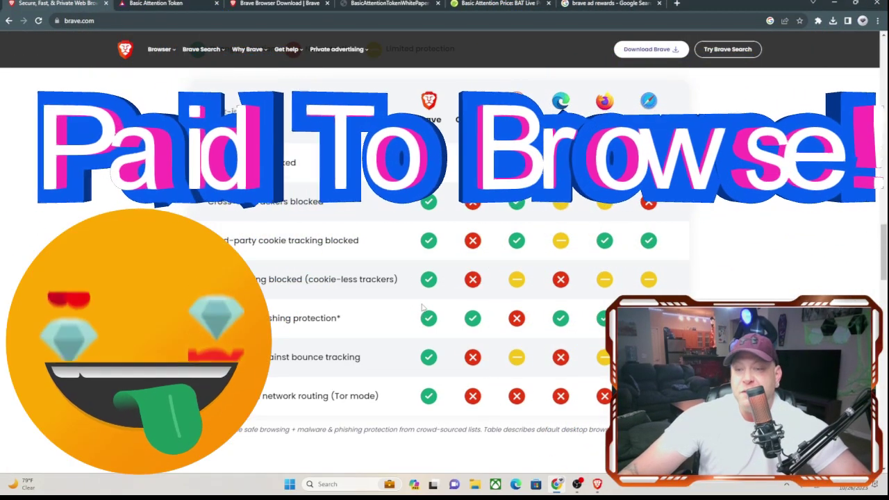
pyautogui.scroll(-1, 422, 306)
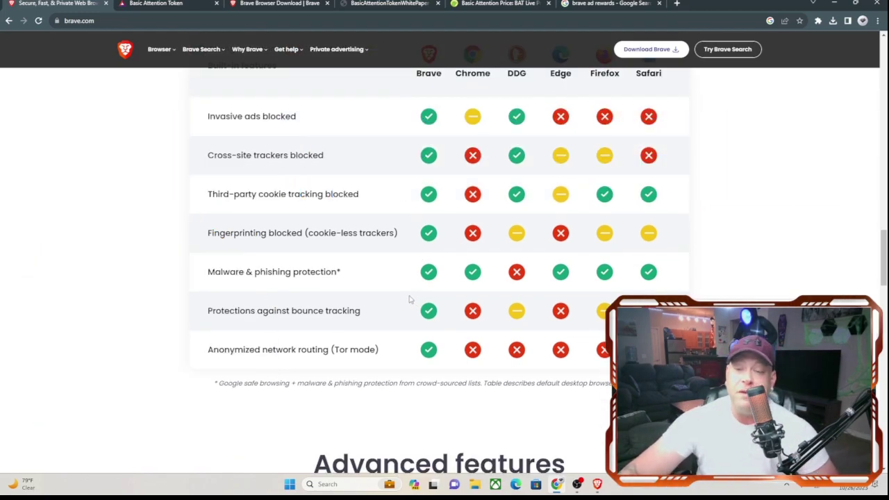
pyautogui.scroll(-1, 410, 299)
pyautogui.scroll(-3, 410, 298)
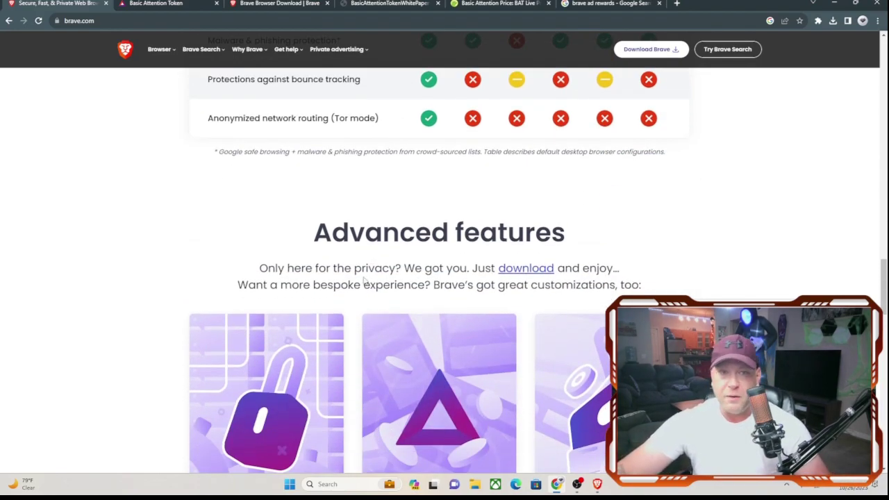
pyautogui.scroll(-1, 363, 280)
pyautogui.scroll(-1, 364, 280)
pyautogui.scroll(-1, 347, 259)
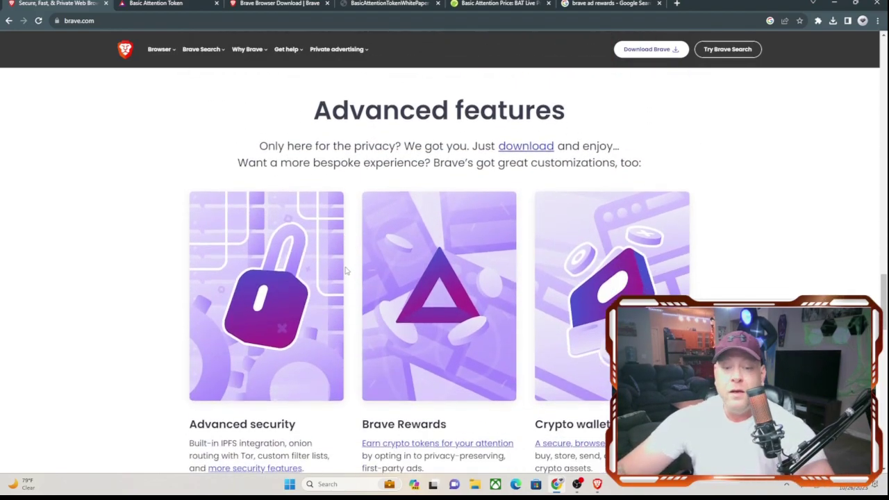
pyautogui.scroll(-1, 347, 259)
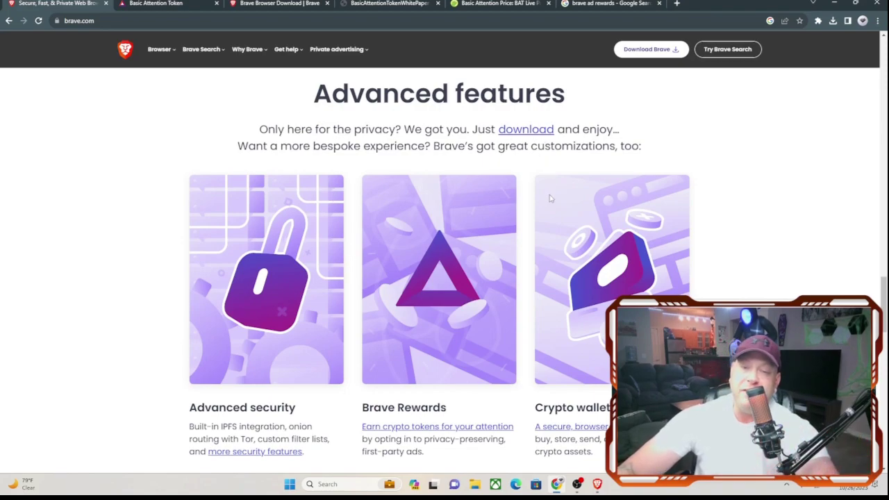
pyautogui.scroll(-1, 366, 263)
pyautogui.scroll(-1, 286, 272)
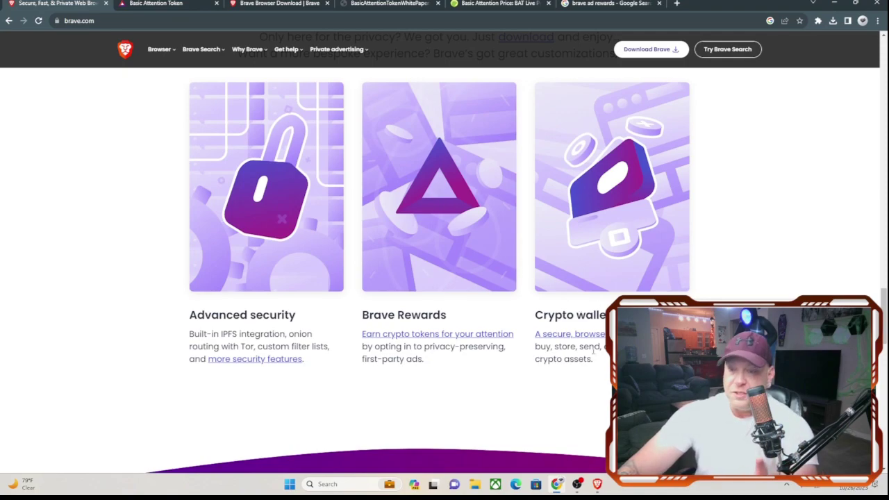
pyautogui.scroll(-3, 512, 255)
pyautogui.scroll(-2, 512, 255)
pyautogui.scroll(-1, 514, 229)
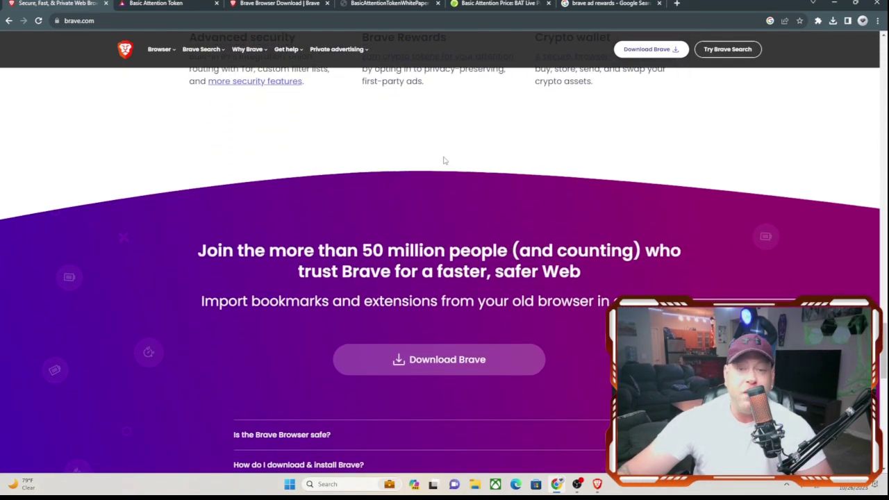
pyautogui.scroll(-2, 439, 161)
pyautogui.scroll(-1, 375, 166)
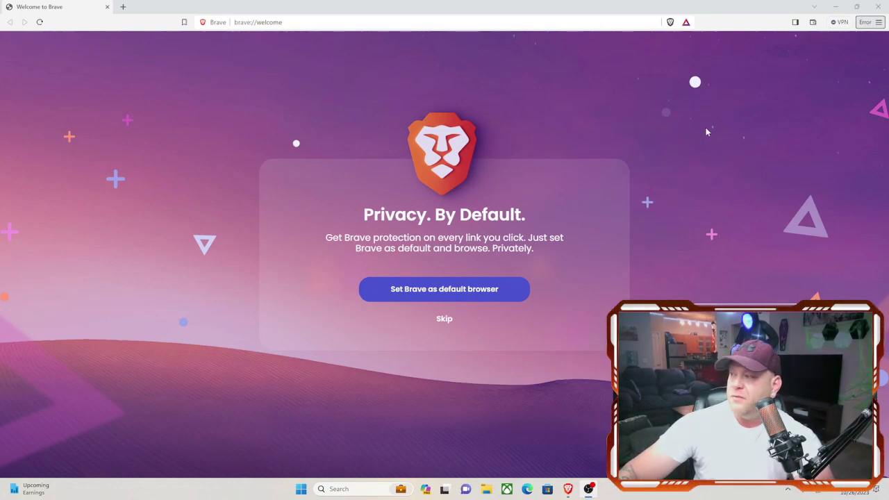
# Check the main menu, then view and dismiss the Brave Wallet and Rewards offer panels
pyautogui.click(878, 22)
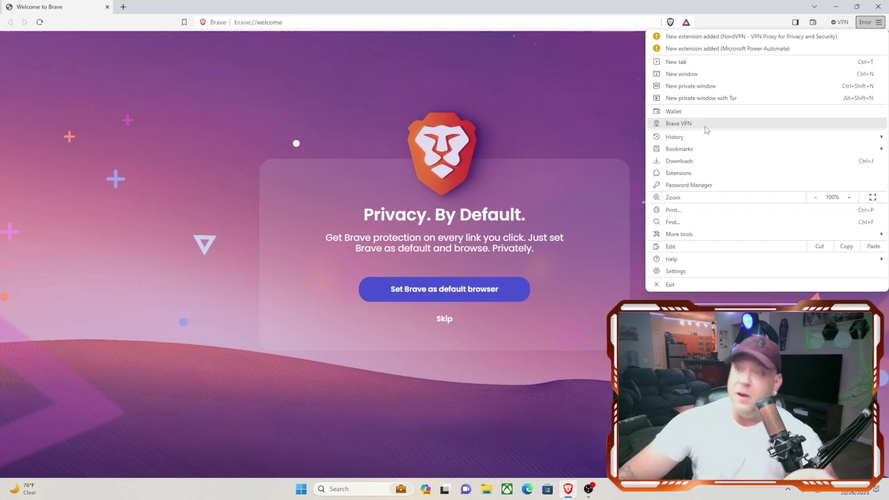
pyautogui.click(556, 81)
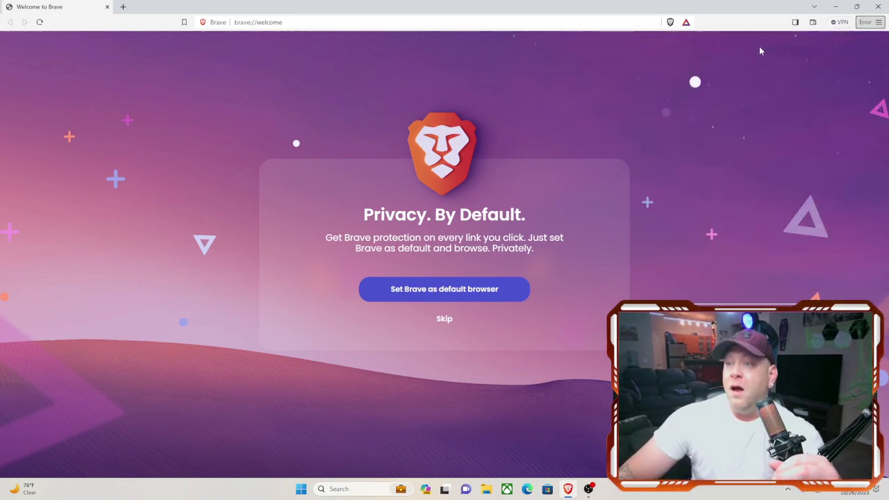
pyautogui.click(814, 22)
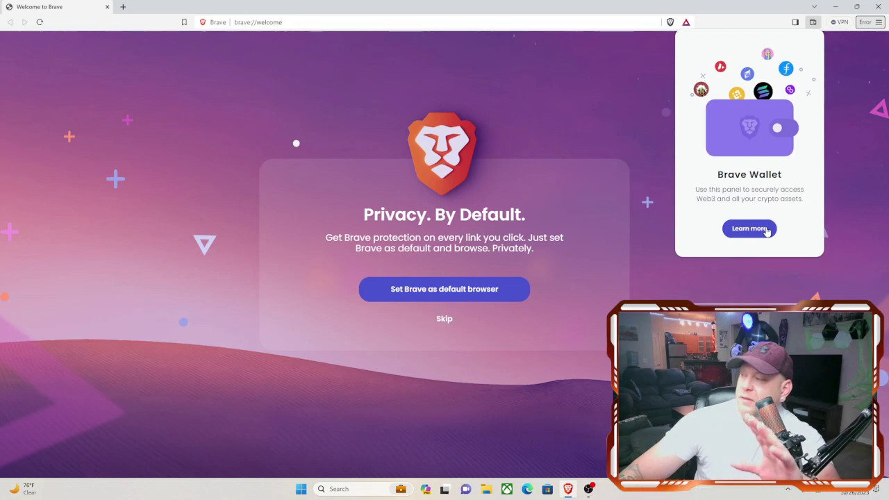
pyautogui.click(566, 121)
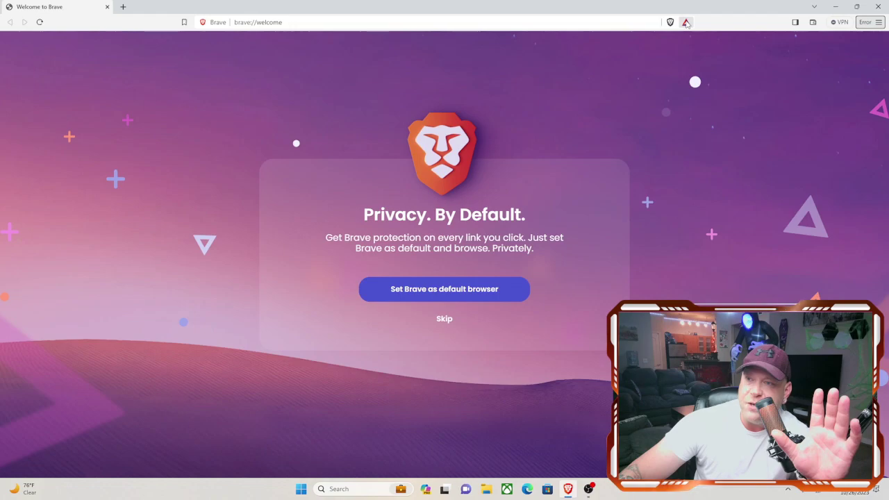
pyautogui.click(686, 22)
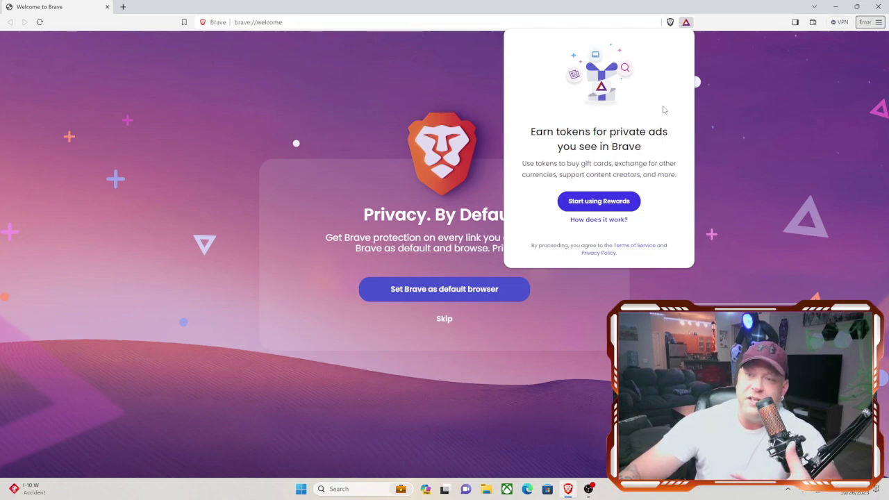
pyautogui.press('Escape')
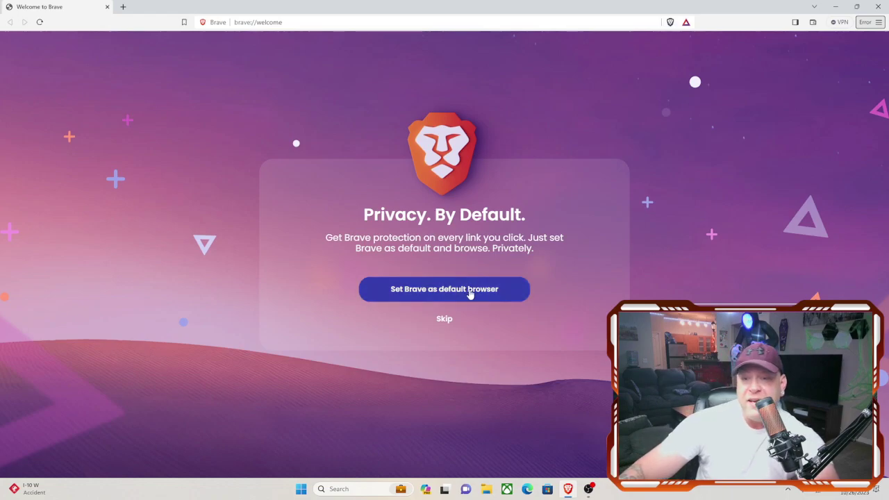
# Skip the default-browser and Import Settings screens, then finish on 'Help make Brave better'
pyautogui.click(444, 318)
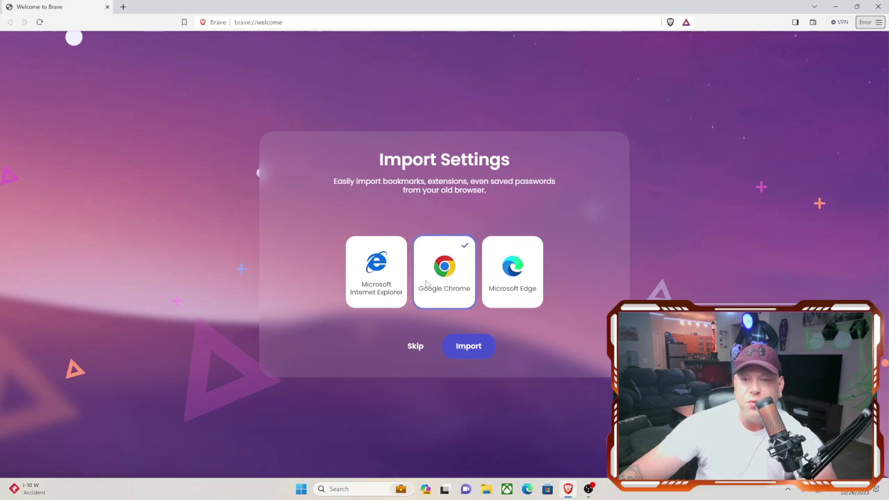
pyautogui.click(415, 346)
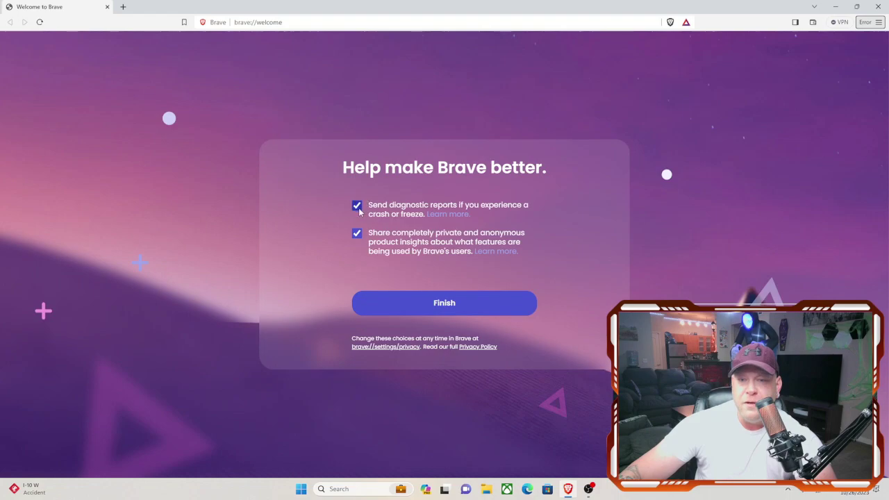
pyautogui.click(445, 302)
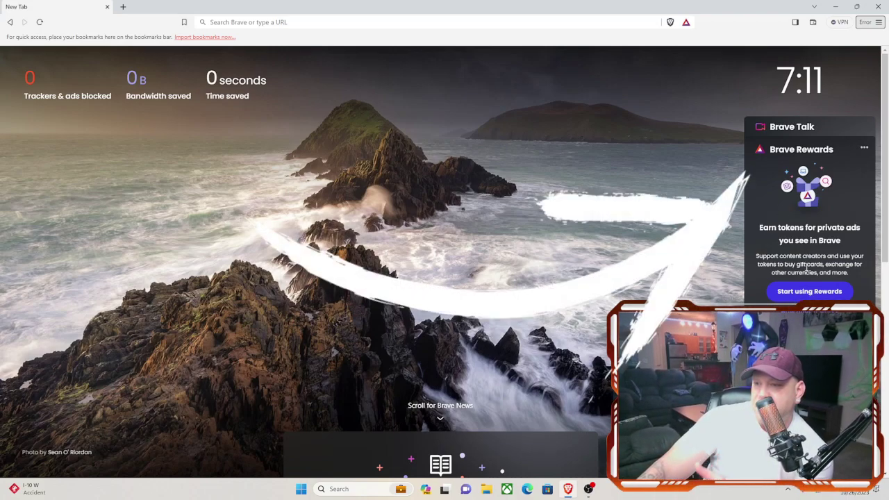
pyautogui.scroll(-1, 804, 237)
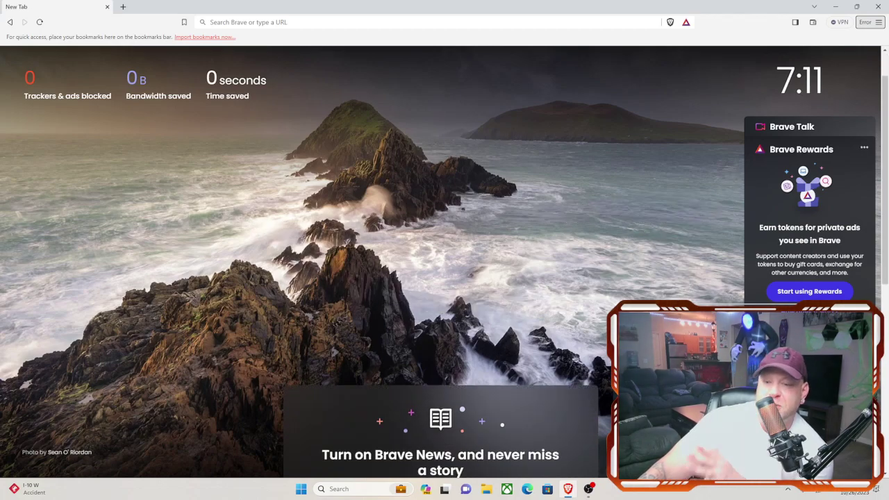
pyautogui.scroll(-2, 445, 278)
pyautogui.scroll(-2, 544, 346)
pyautogui.scroll(5, 544, 346)
pyautogui.scroll(-4, 544, 346)
pyautogui.scroll(2, 528, 334)
pyautogui.scroll(4, 507, 331)
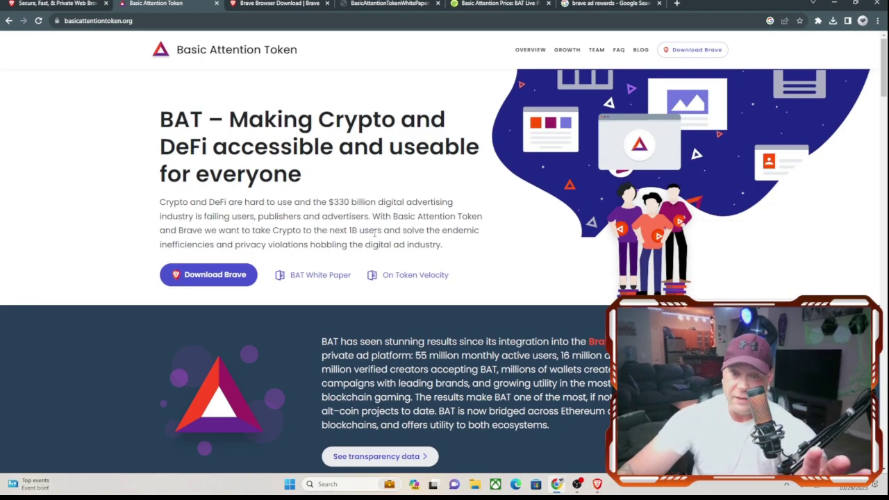
pyautogui.scroll(-2, 389, 238)
pyautogui.scroll(-1, 417, 250)
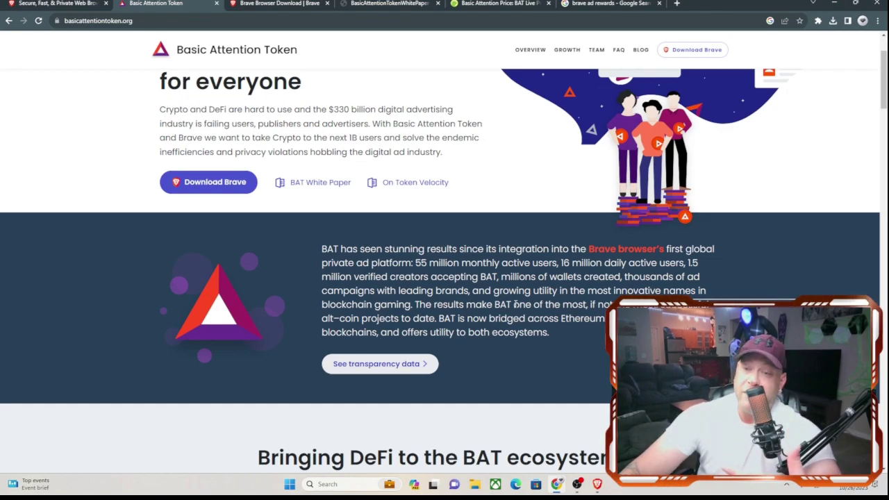
pyautogui.scroll(-10, 414, 326)
pyautogui.scroll(2, 415, 326)
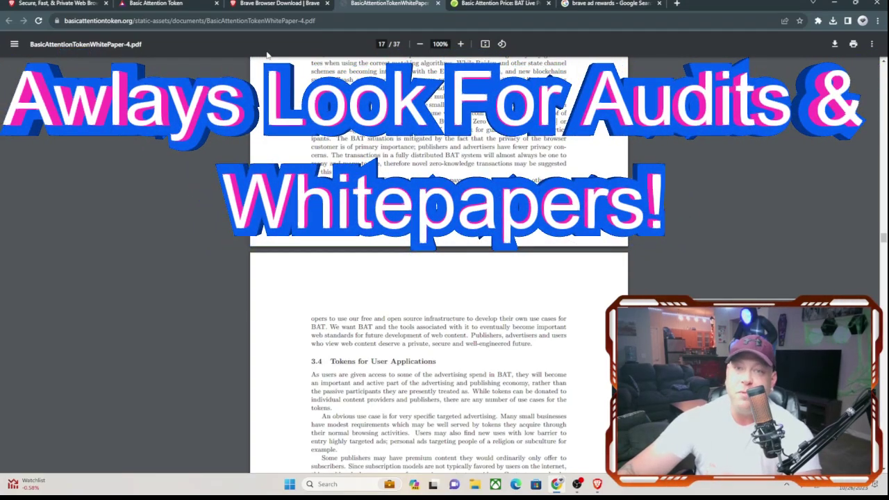
pyautogui.scroll(-5, 456, 154)
pyautogui.scroll(-5, 456, 154)
pyautogui.scroll(-5, 456, 154)
pyautogui.scroll(-5, 456, 154)
pyautogui.scroll(6, 456, 154)
pyautogui.scroll(6, 455, 154)
pyautogui.scroll(6, 455, 154)
pyautogui.scroll(6, 452, 139)
# Switch to the CoinGecko Basic Attention page showing about $0.1985, rank #118
pyautogui.hotkey('ctrl', 'Tab')
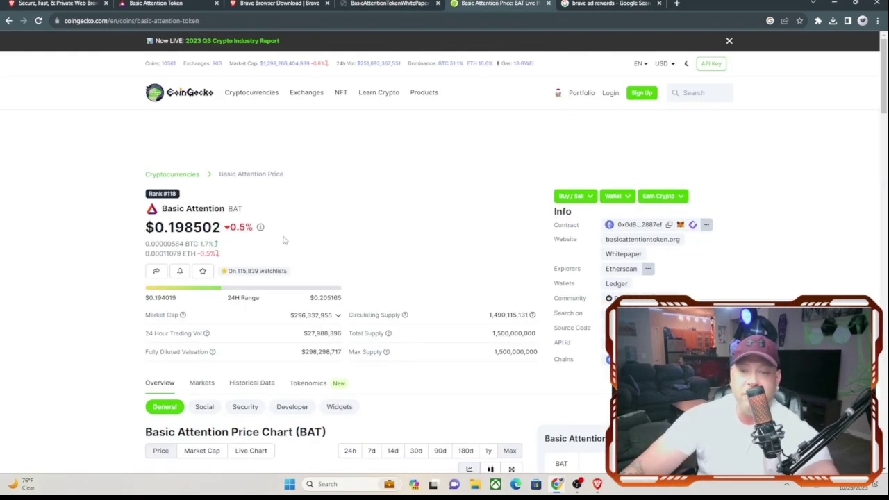
pyautogui.scroll(-2, 284, 239)
pyautogui.scroll(-4, 335, 273)
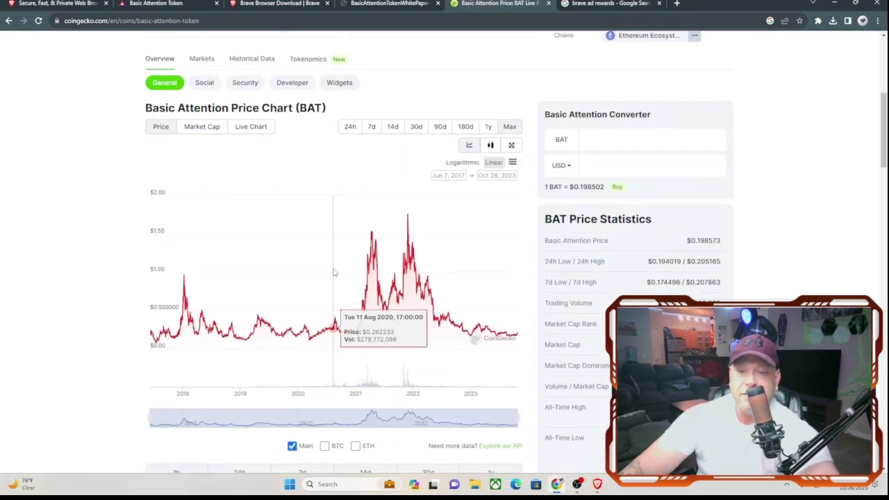
pyautogui.scroll(-5, 340, 291)
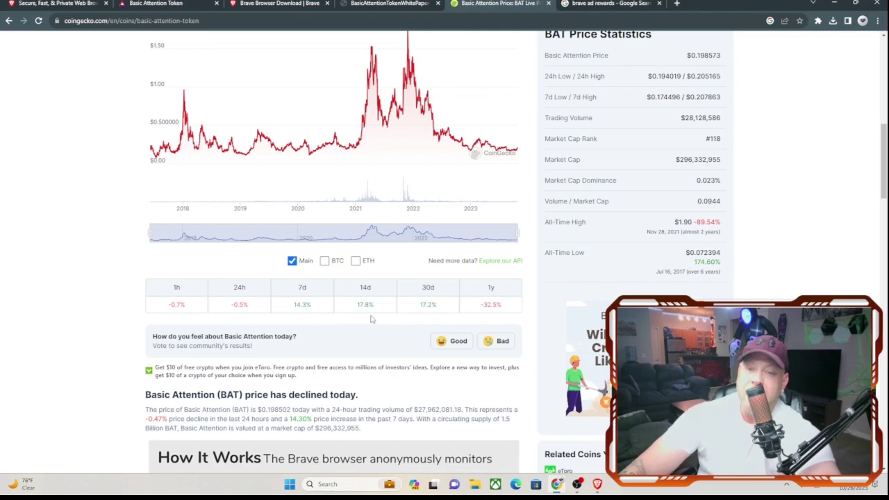
pyautogui.scroll(2, 418, 356)
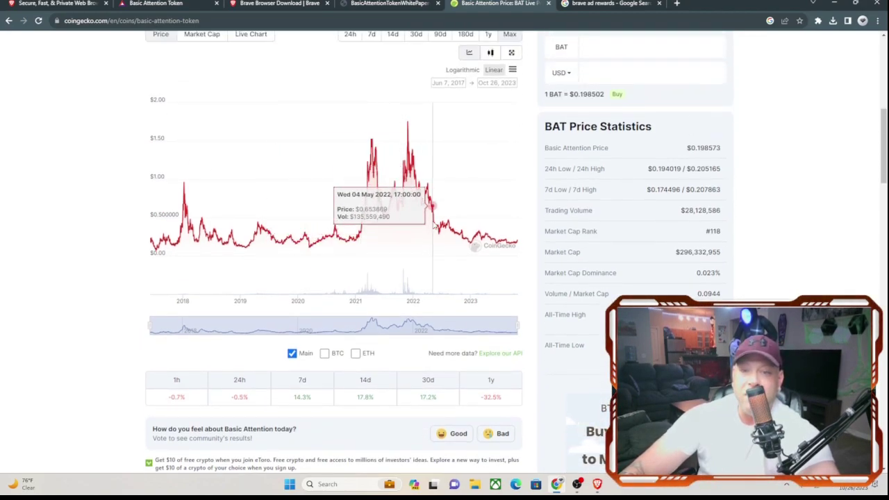
pyautogui.scroll(1, 410, 225)
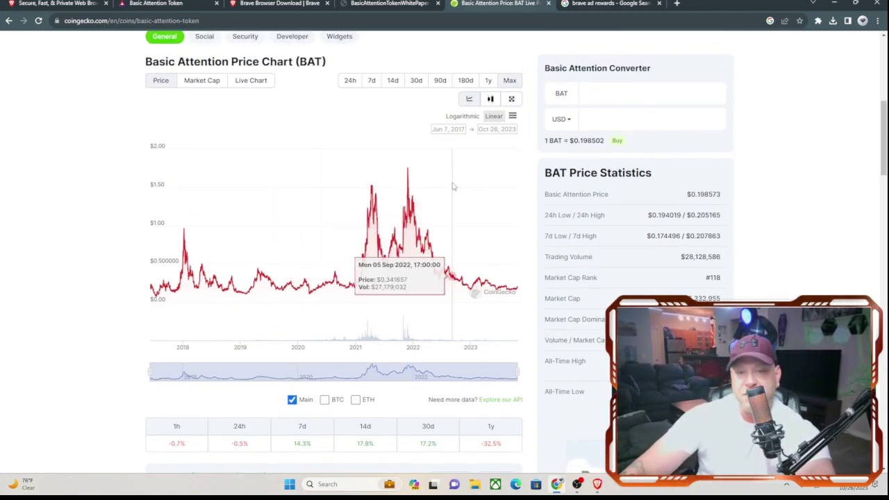
pyautogui.scroll(1, 438, 188)
pyautogui.scroll(1, 439, 188)
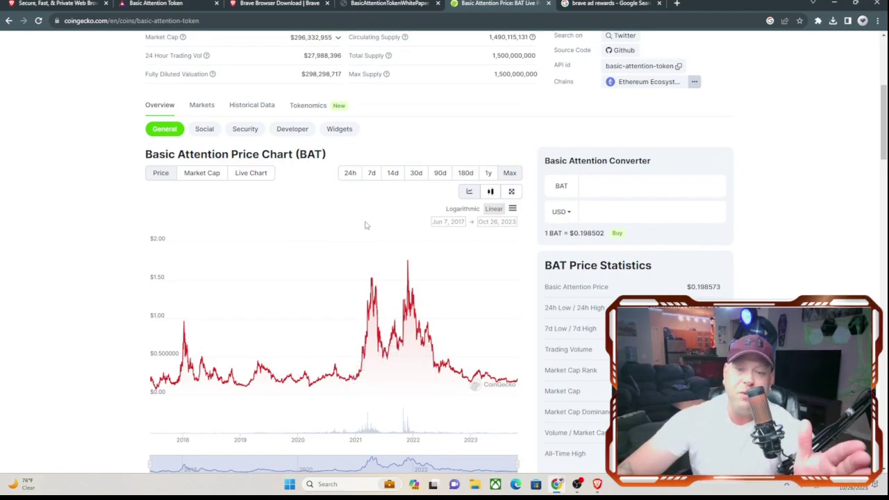
pyautogui.moveTo(409, 178)
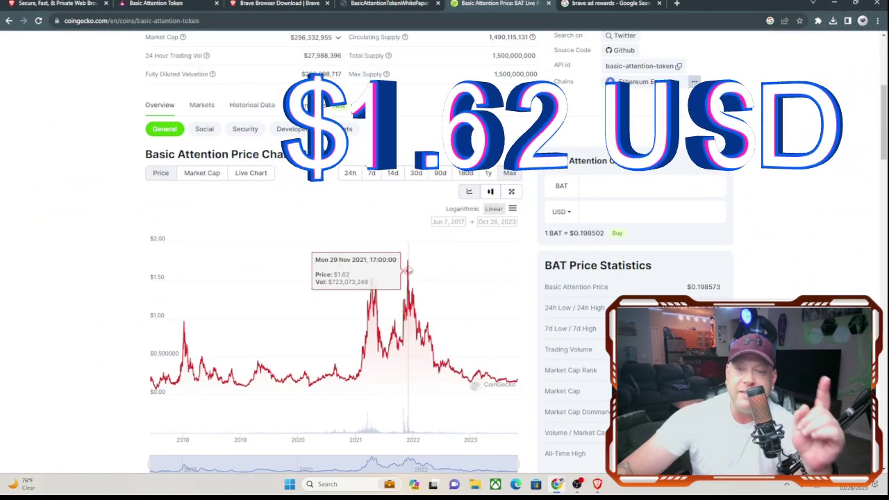
pyautogui.scroll(2, 408, 266)
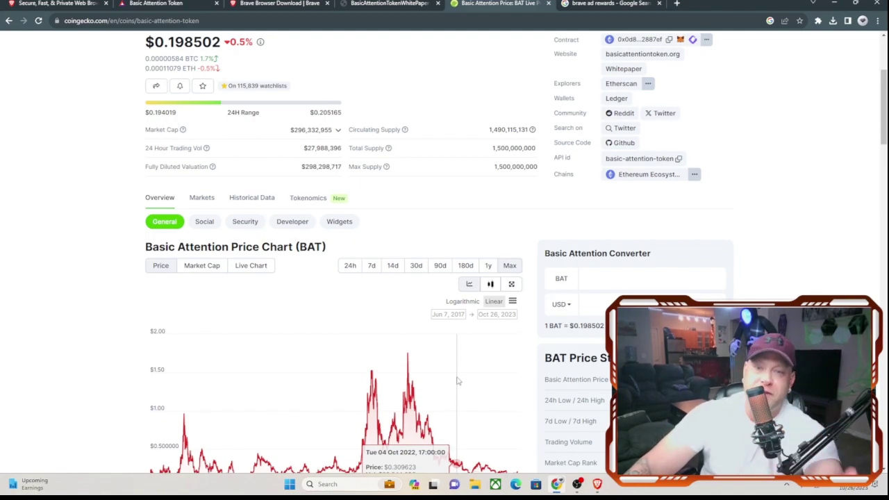
pyautogui.moveTo(459, 379)
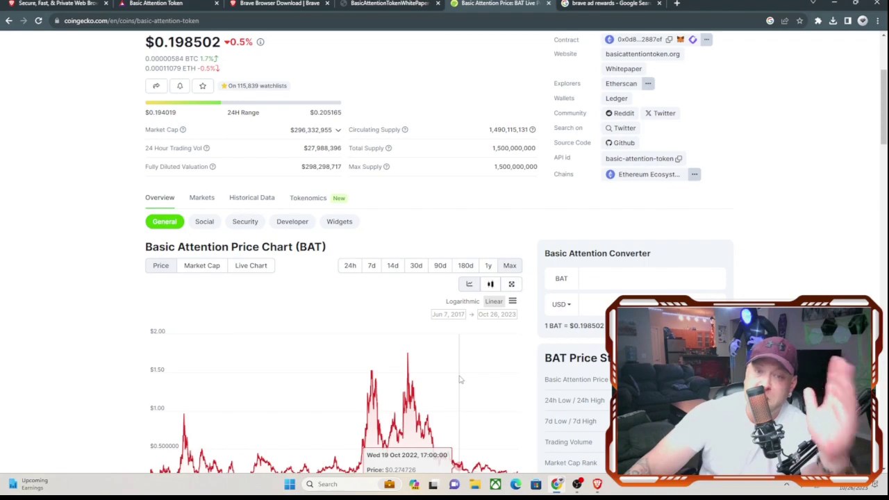
pyautogui.scroll(-2, 461, 378)
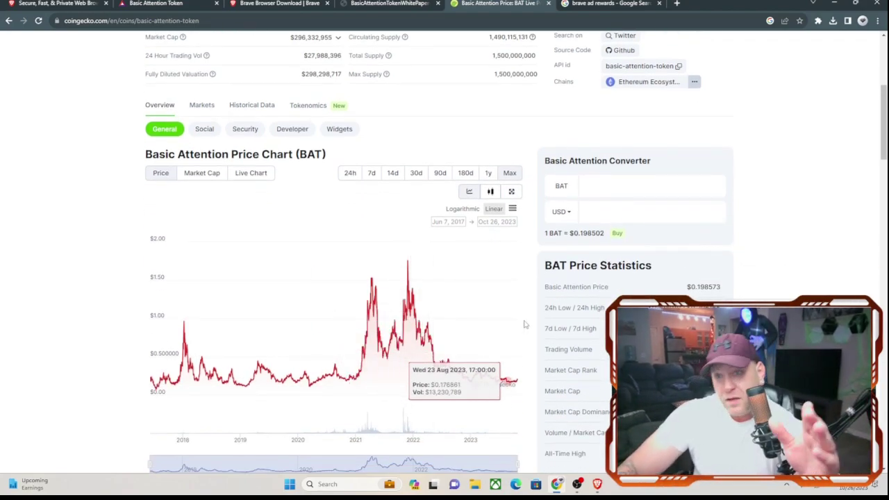
pyautogui.scroll(6, 460, 347)
pyautogui.click(73, 3)
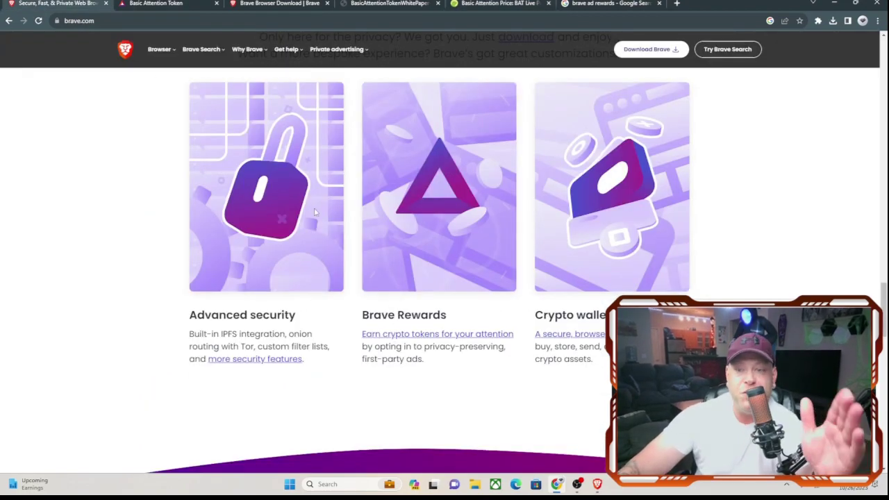
pyautogui.scroll(1, 318, 213)
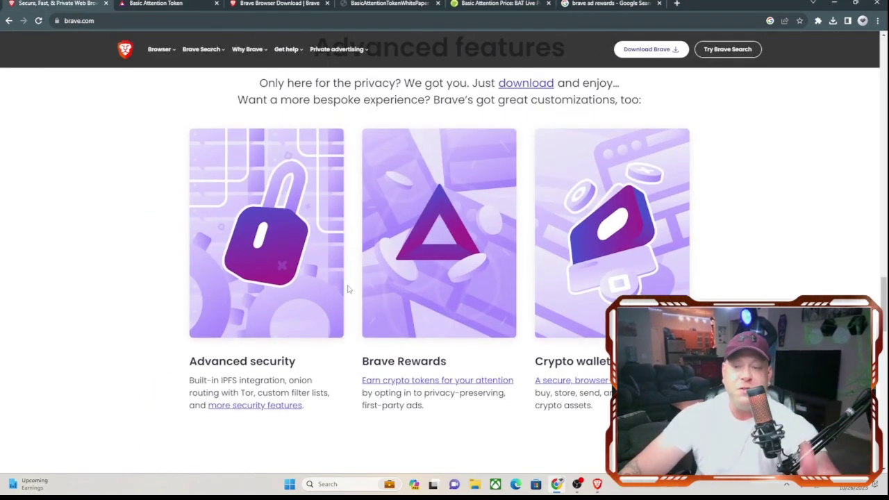